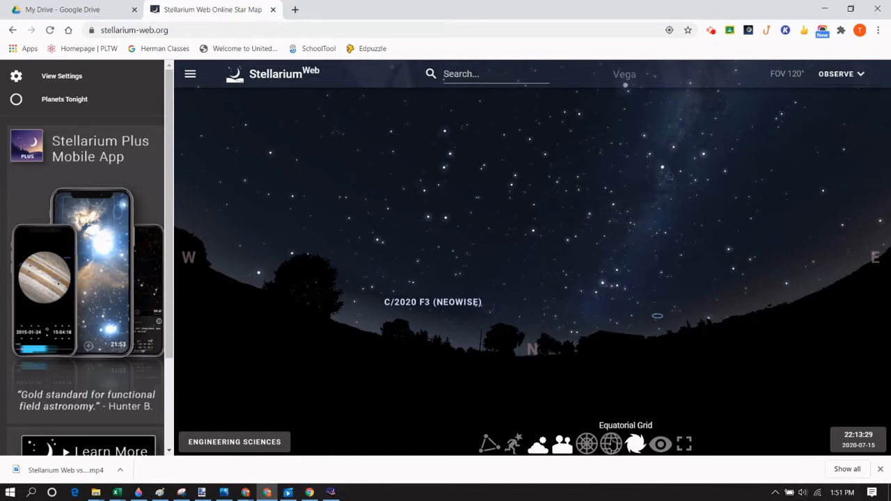
# - Switch the equatorial grid on and off, and do the same with the azimuthal grid
pyautogui.click(610, 443)
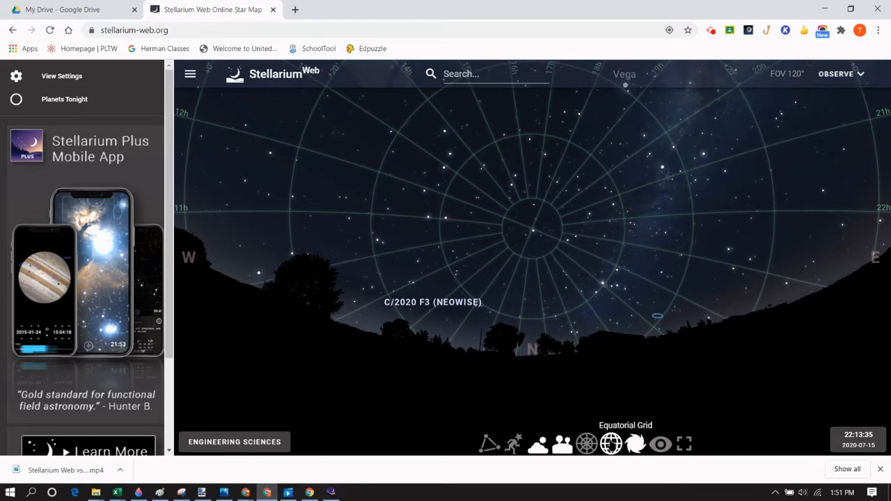
pyautogui.click(610, 444)
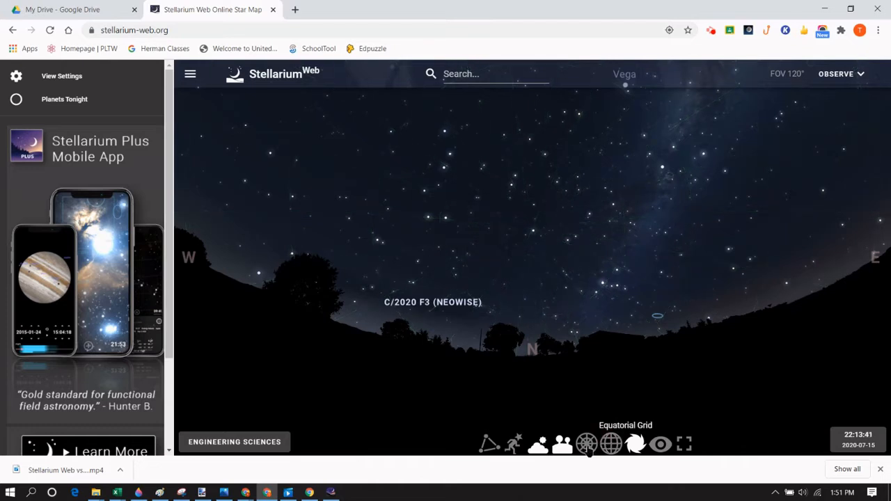
pyautogui.click(587, 445)
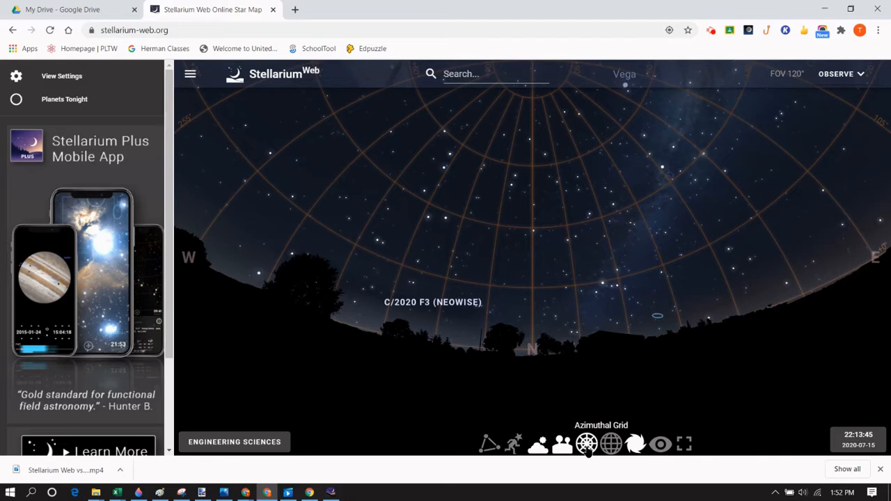
pyautogui.click(586, 444)
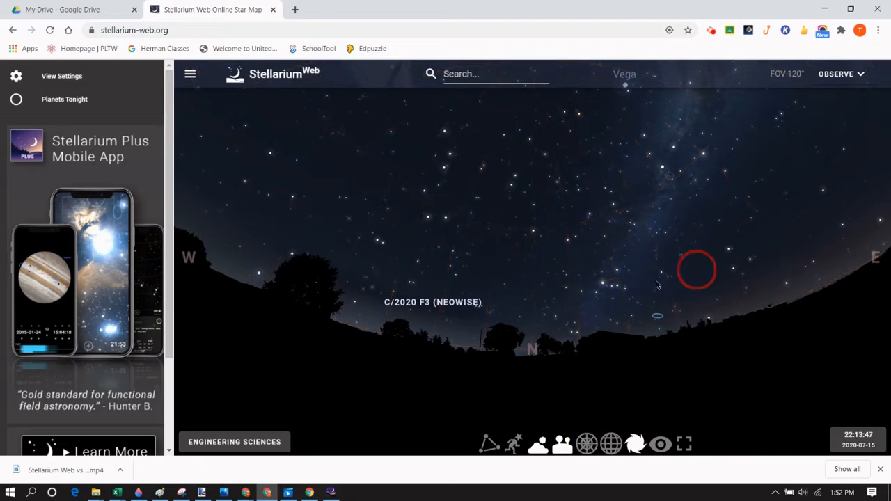
# - Face the sky toward the eastern horizon and enable the Meridian Line in the view settings
pyautogui.moveTo(658, 285); pyautogui.dragTo(339, 213)
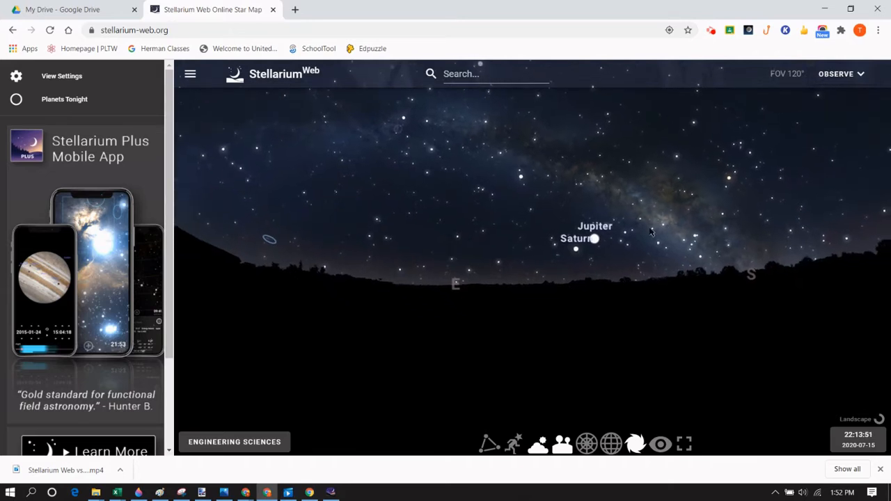
pyautogui.moveTo(651, 232); pyautogui.dragTo(685, 254)
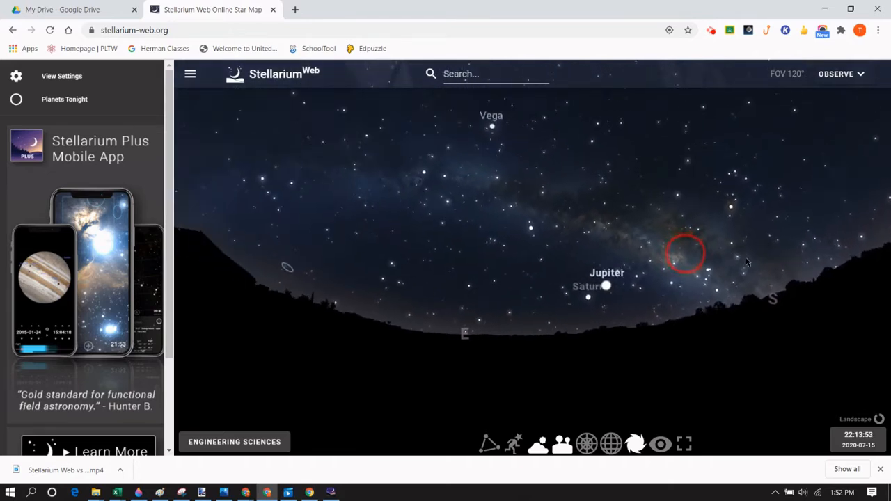
pyautogui.moveTo(746, 261); pyautogui.dragTo(715, 196)
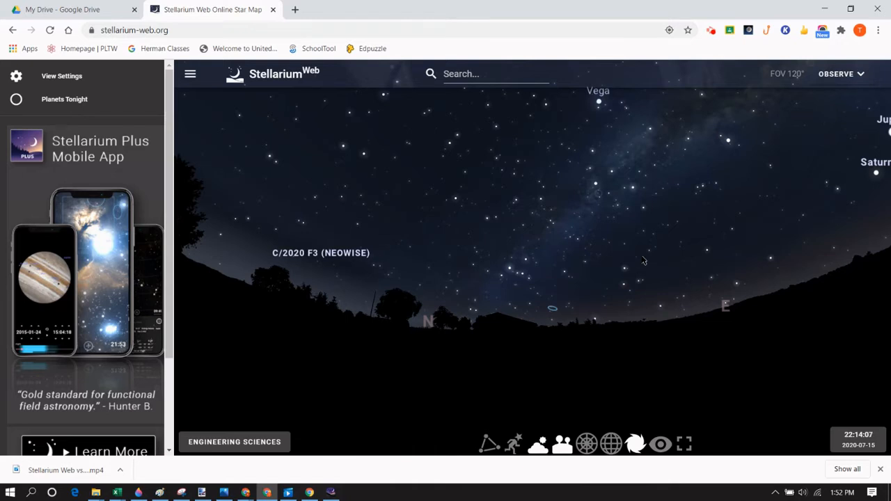
pyautogui.moveTo(747, 225); pyautogui.dragTo(555, 277)
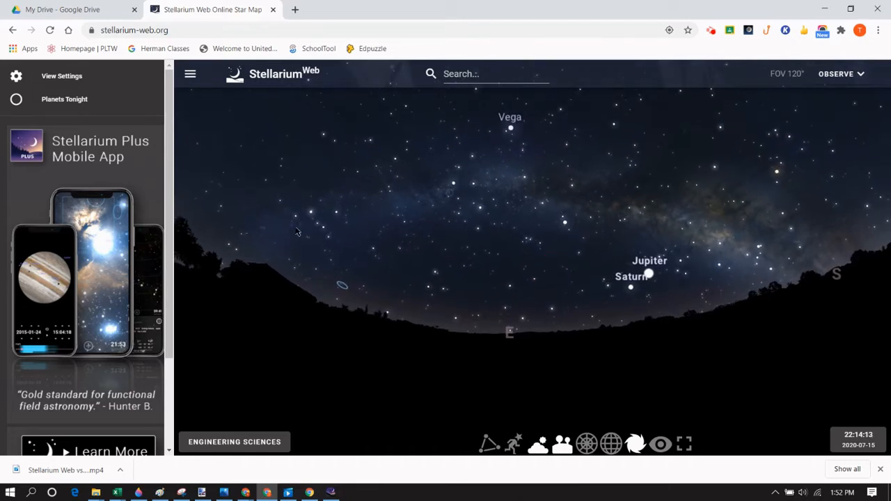
pyautogui.moveTo(553, 280); pyautogui.dragTo(572, 340)
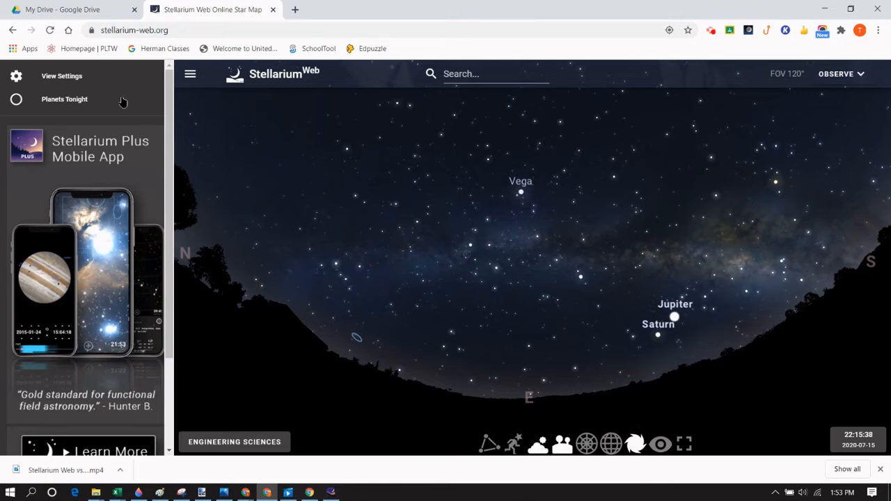
pyautogui.click(67, 75)
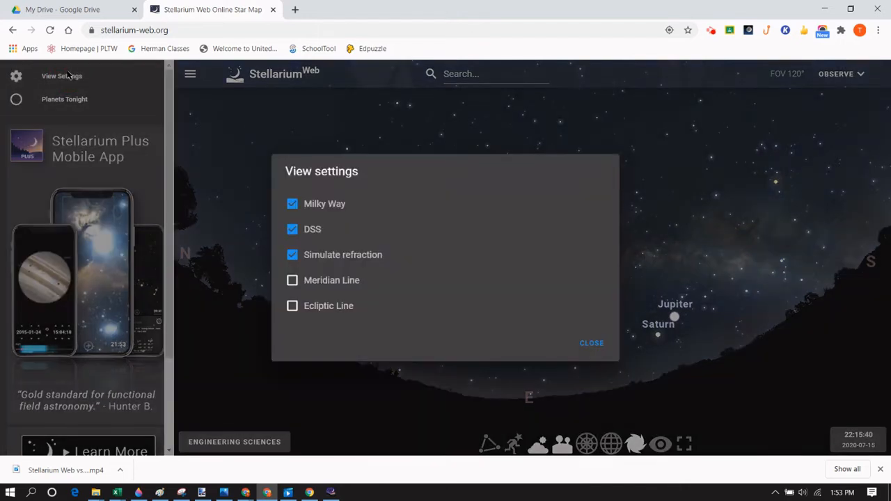
pyautogui.click(292, 280)
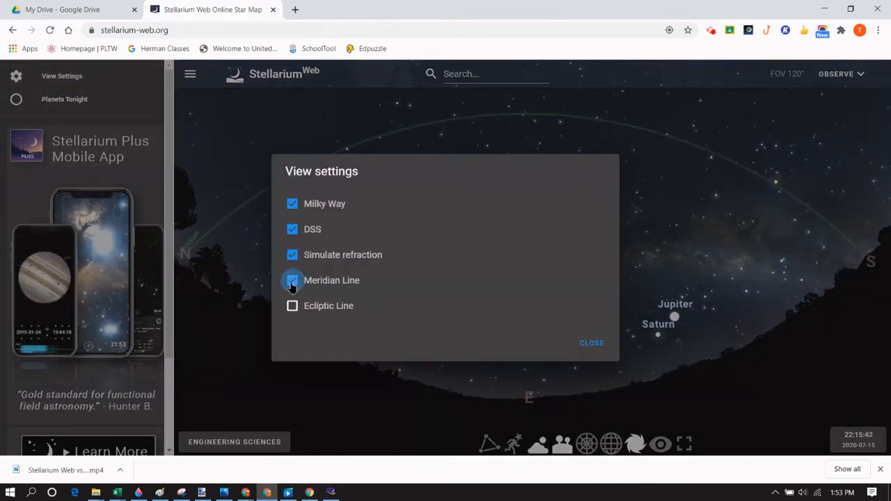
pyautogui.click(587, 351)
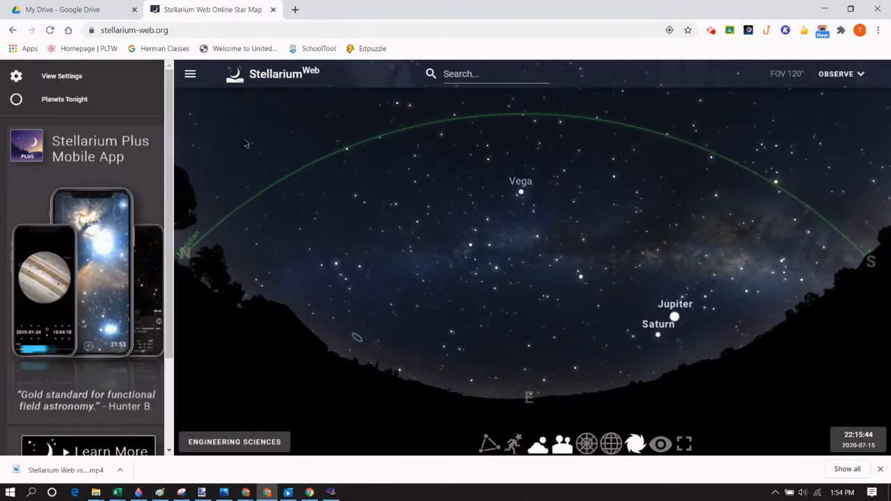
# - Hide the side panel and show the constellation lines and names
pyautogui.click(190, 74)
pyautogui.click(401, 443)
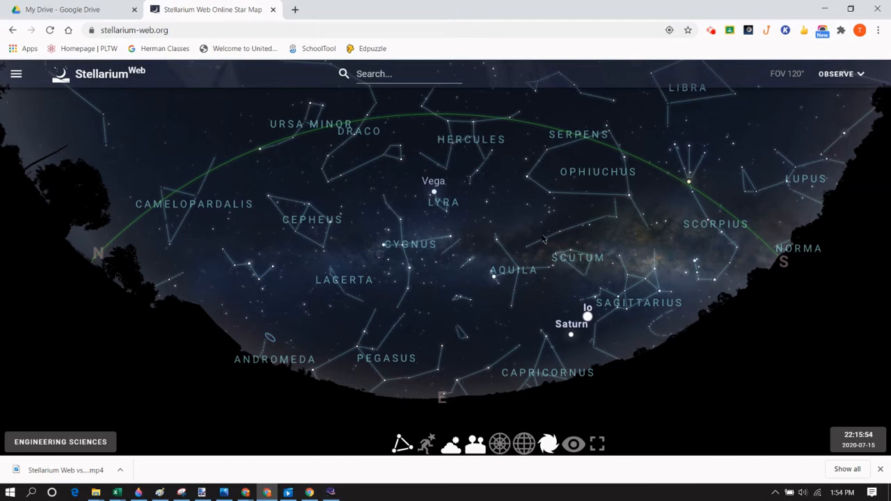
# - Select the star 3 Sagittarii, at the end of the Sagittarius line nearest Scorpius, and view it close up
pyautogui.moveTo(533, 234)
pyautogui.mouseDown()
pyautogui.moveTo(478, 231)
pyautogui.moveTo(369, 178)
pyautogui.moveTo(348, 143)
pyautogui.mouseUp()
pyautogui.scroll(5, 394, 240)
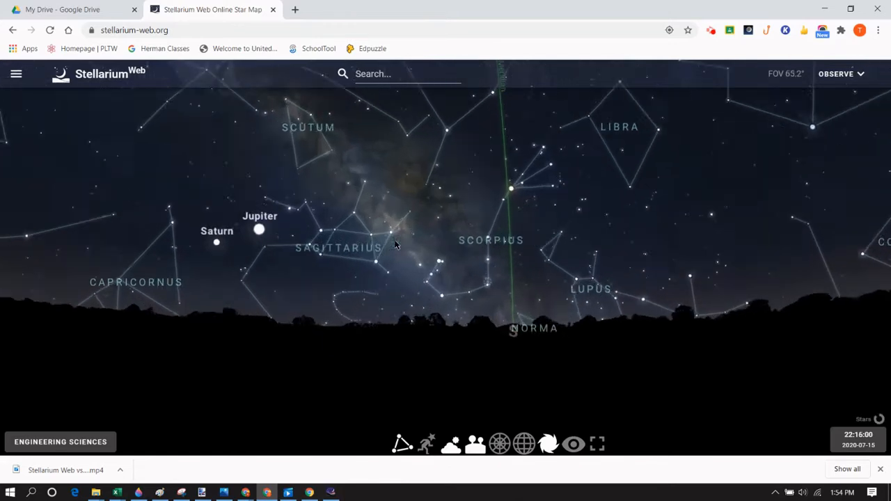
pyautogui.scroll(1, 394, 240)
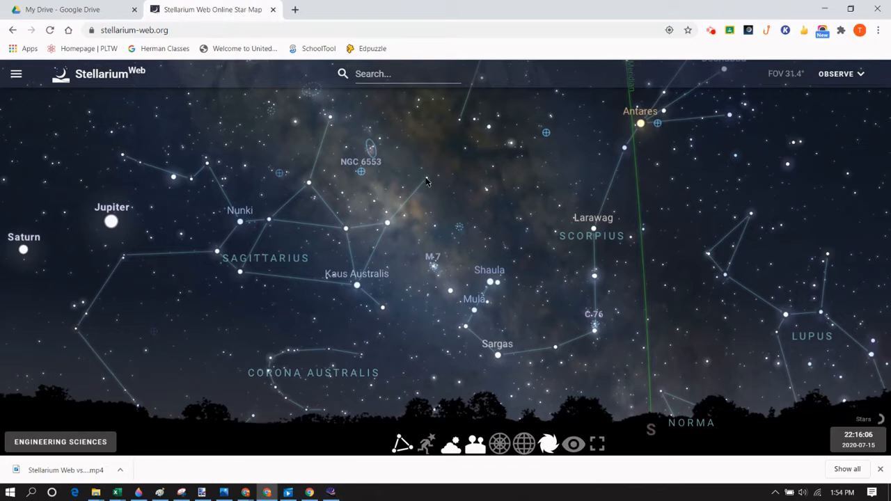
pyautogui.click(426, 179)
pyautogui.scroll(1, 431, 206)
pyautogui.scroll(2, 432, 206)
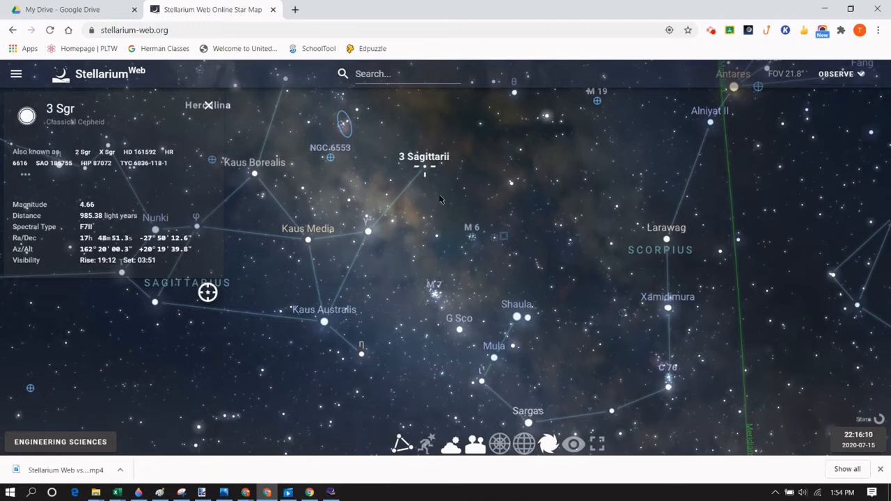
pyautogui.scroll(2, 439, 201)
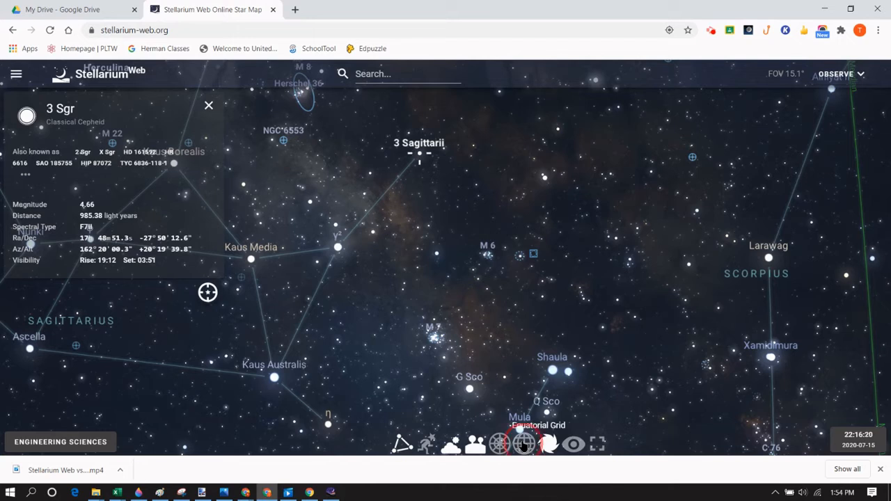
# - Turn on the equatorial grid over the sky around 3 Sagittarii
pyautogui.click(523, 444)
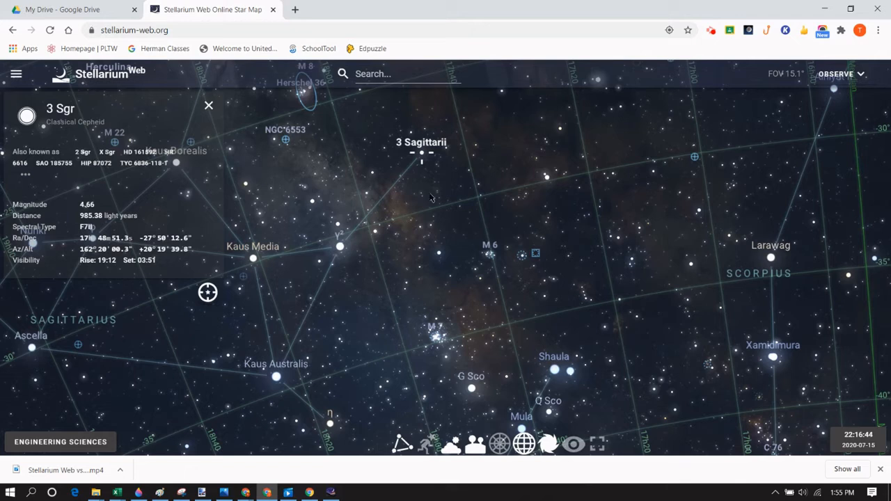
pyautogui.scroll(2, 426, 200)
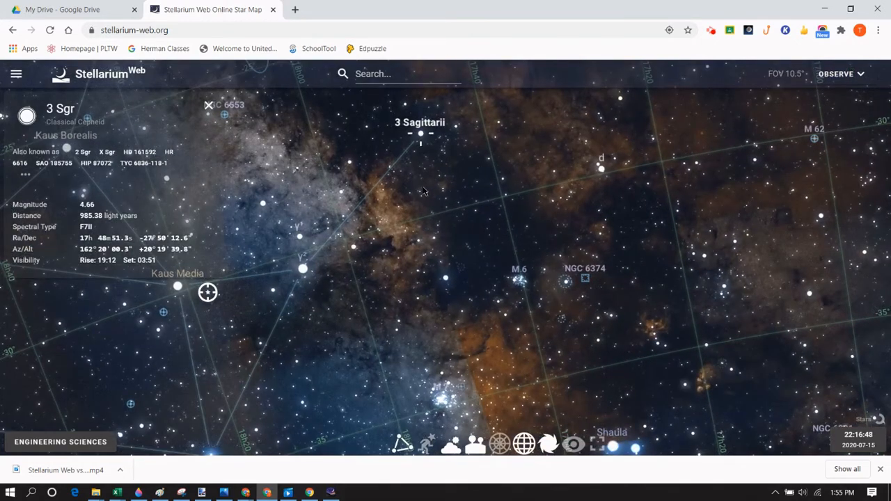
pyautogui.scroll(-1, 426, 192)
pyautogui.scroll(-2, 427, 190)
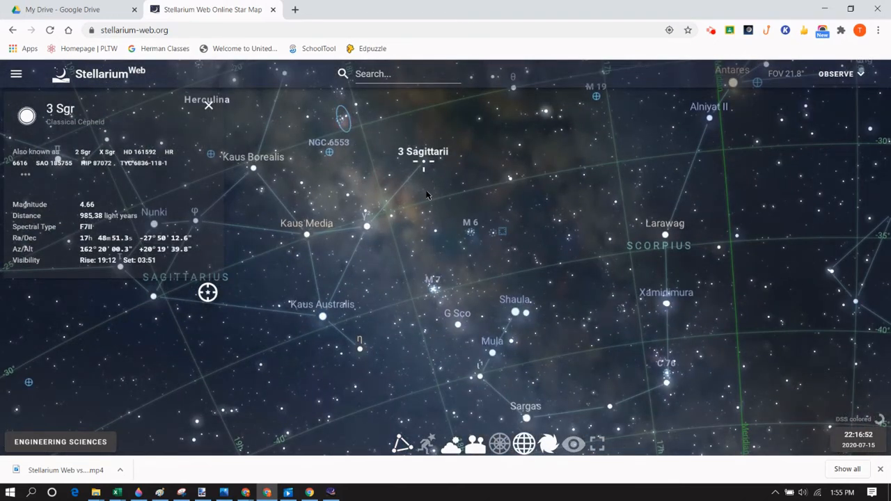
pyautogui.scroll(-1, 424, 193)
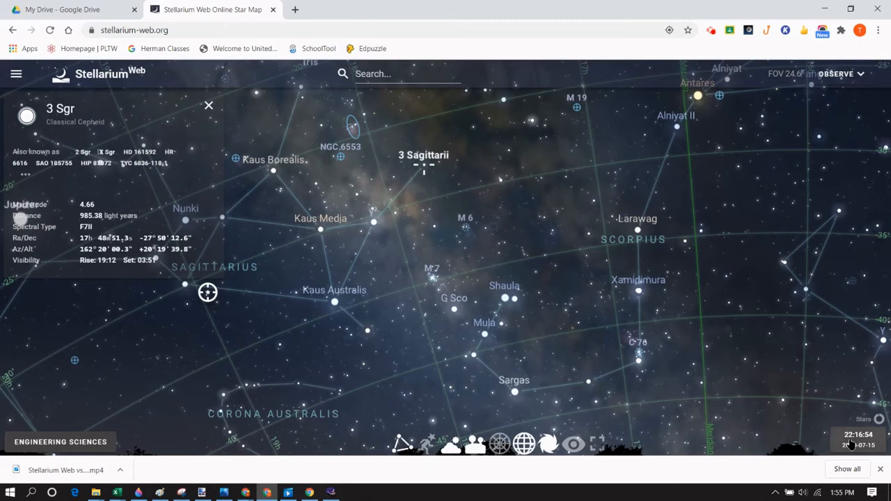
# - Advance the observation time on 2020-07-15 to about 23:30, bringing 3 Sagittarii close to the meridian line
pyautogui.click(856, 437)
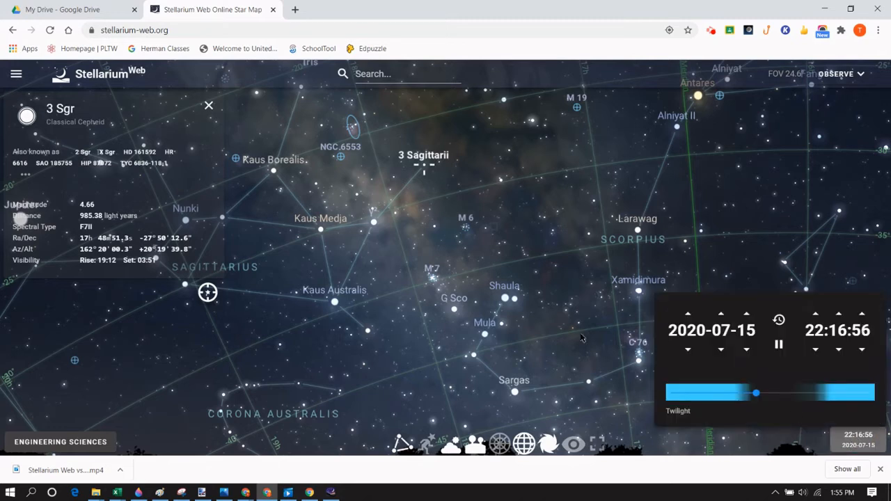
pyautogui.moveTo(529, 348); pyautogui.dragTo(304, 338)
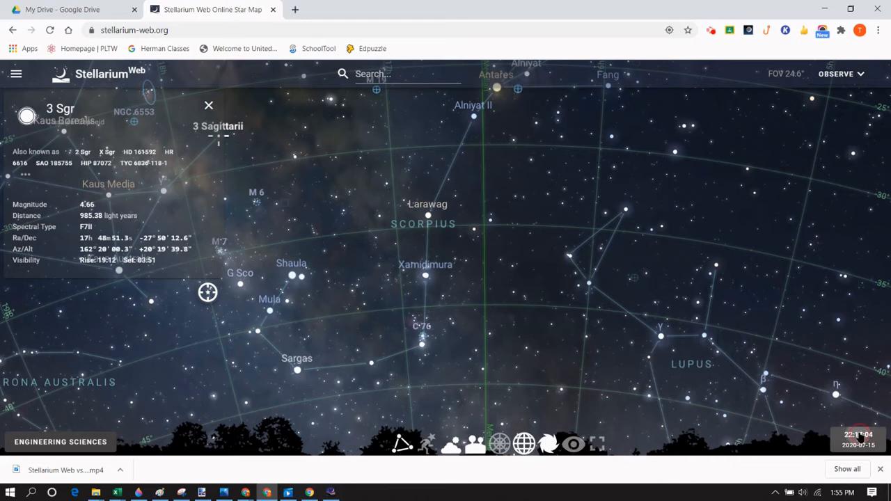
pyautogui.click(860, 438)
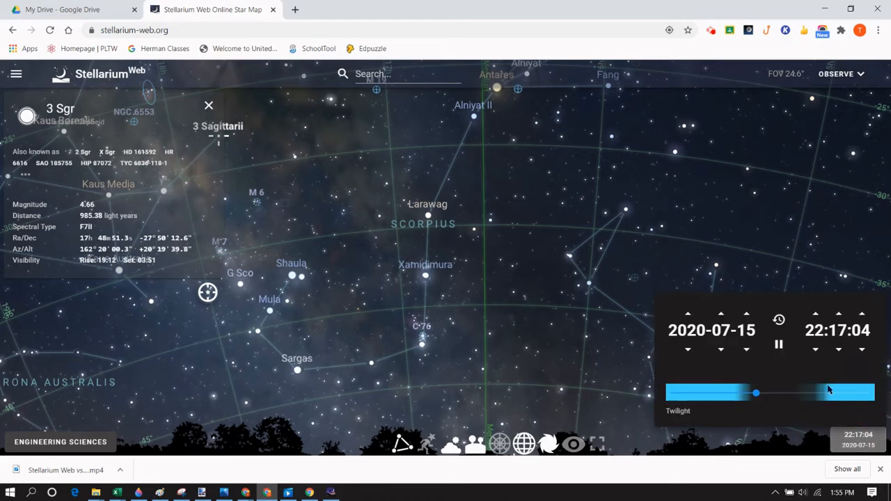
pyautogui.click(838, 316)
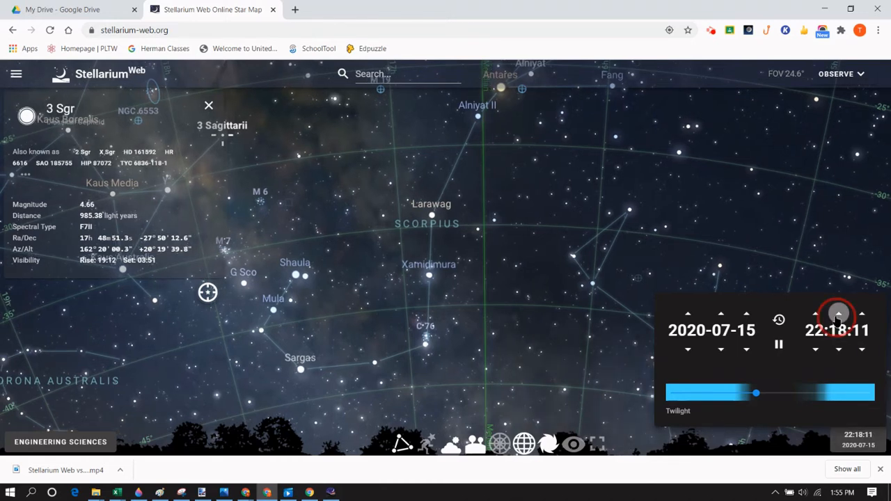
pyautogui.moveTo(837, 318); pyautogui.dragTo(838, 316)
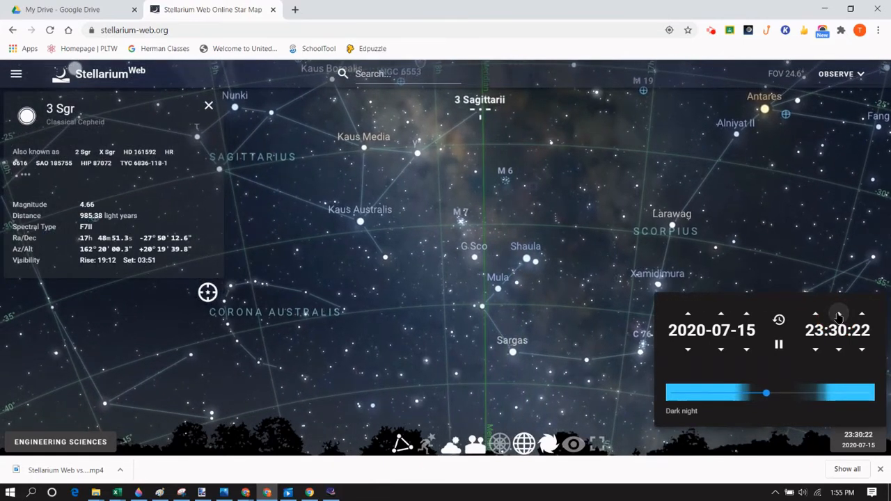
# - Pause the clock and fine-tune the time to 23:31:00 so that 3 Sagittarii sits exactly on the meridian line
pyautogui.scroll(2, 493, 117)
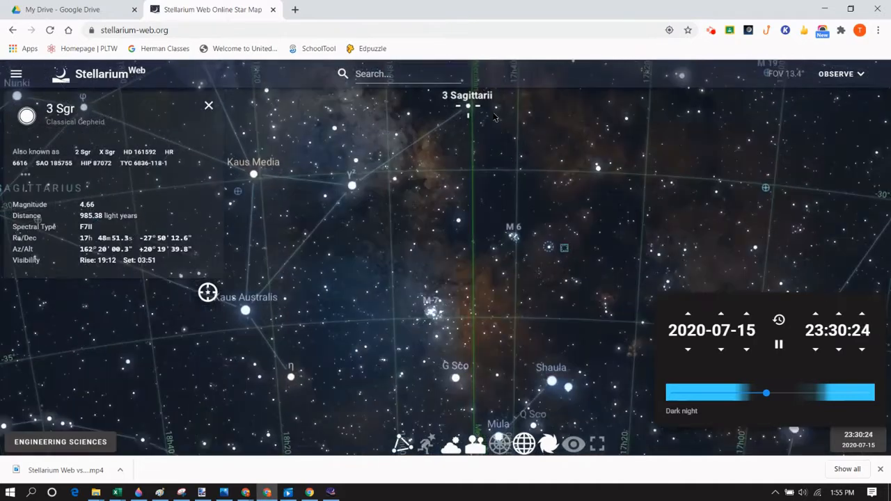
pyautogui.scroll(4, 487, 118)
pyautogui.moveTo(465, 143); pyautogui.dragTo(485, 199)
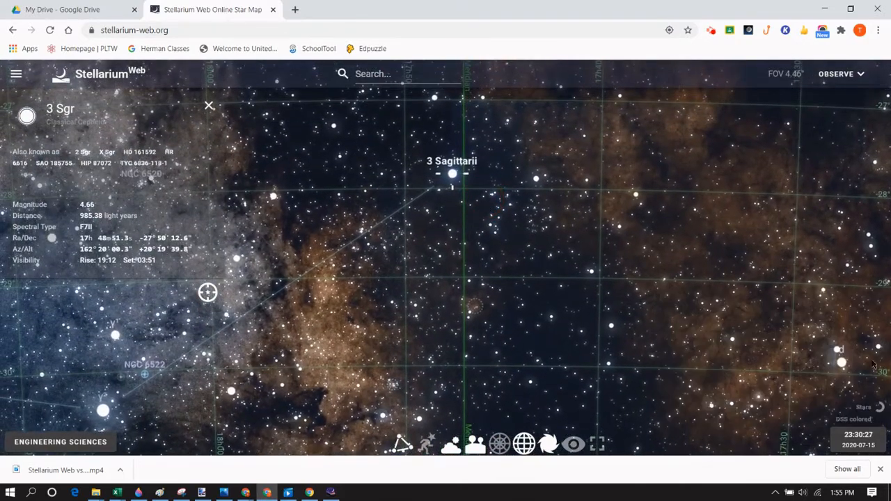
pyautogui.click(852, 434)
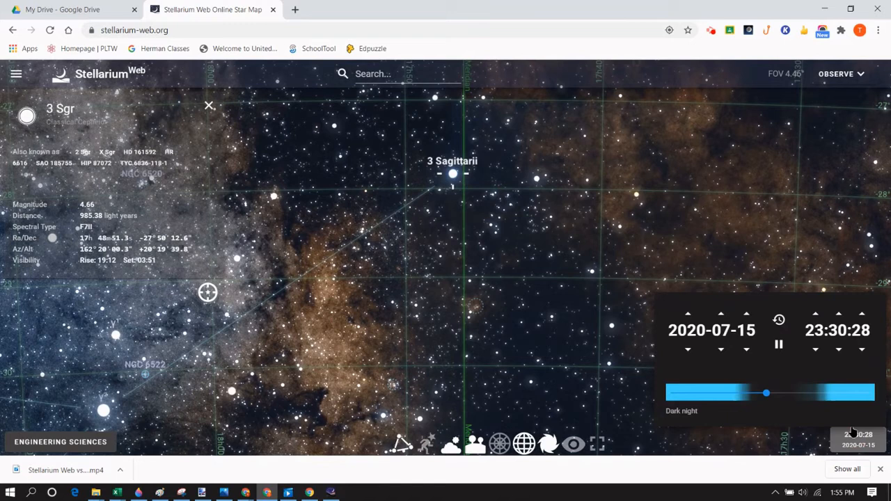
pyautogui.click(778, 345)
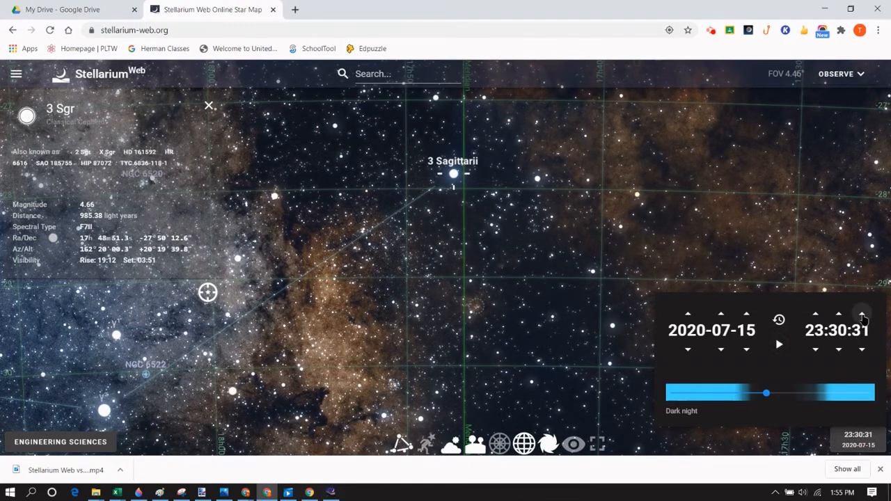
pyautogui.click(862, 317)
pyautogui.click(862, 317)
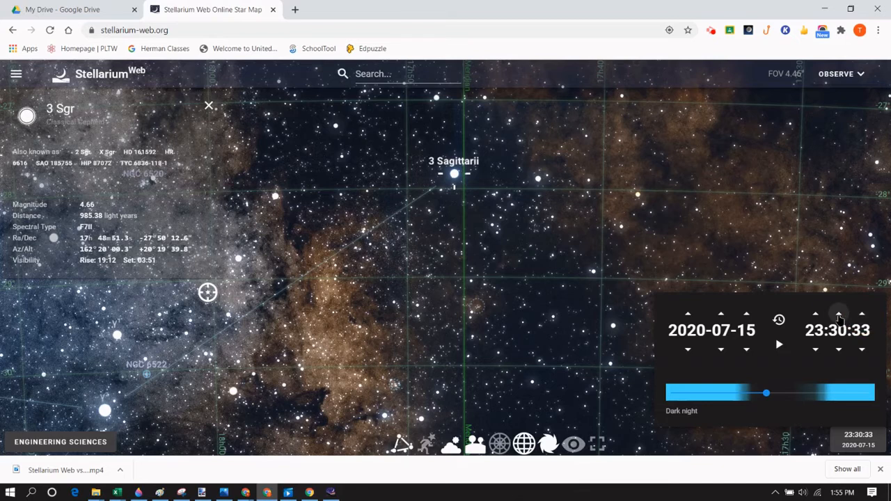
pyautogui.click(839, 315)
pyautogui.click(862, 351)
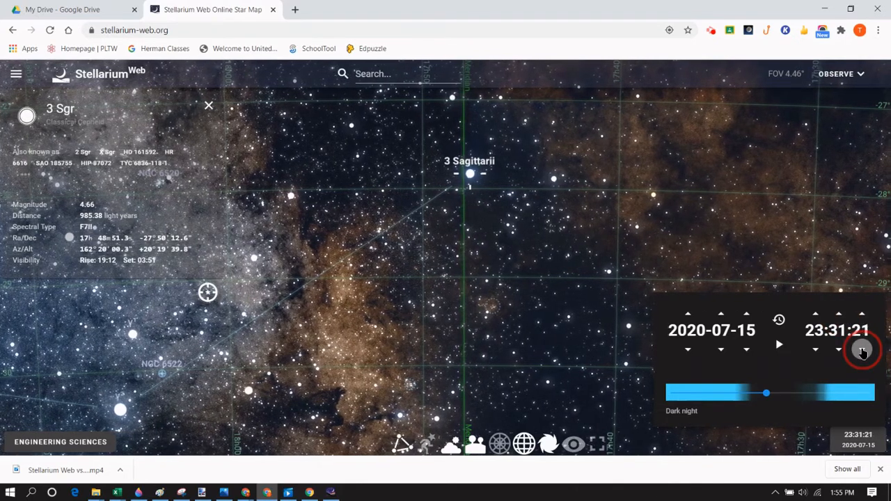
pyautogui.click(862, 352)
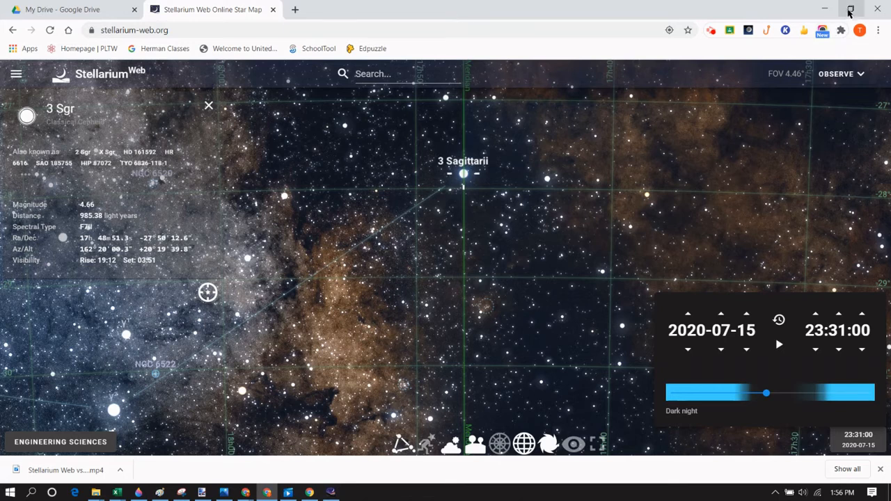
# - Shrink the browser window, switch to the desktop program Stellarium 0.20.2 and maximize its window
pyautogui.click(850, 8)
pyautogui.click(214, 10)
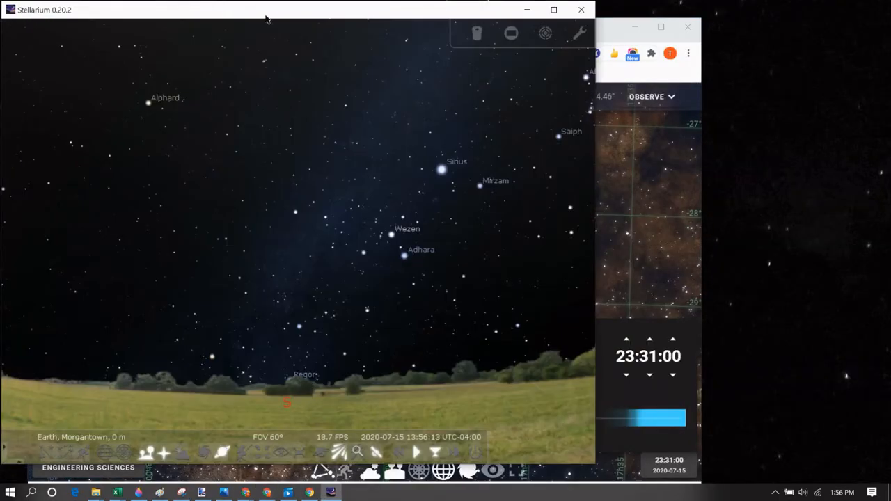
pyautogui.click(553, 9)
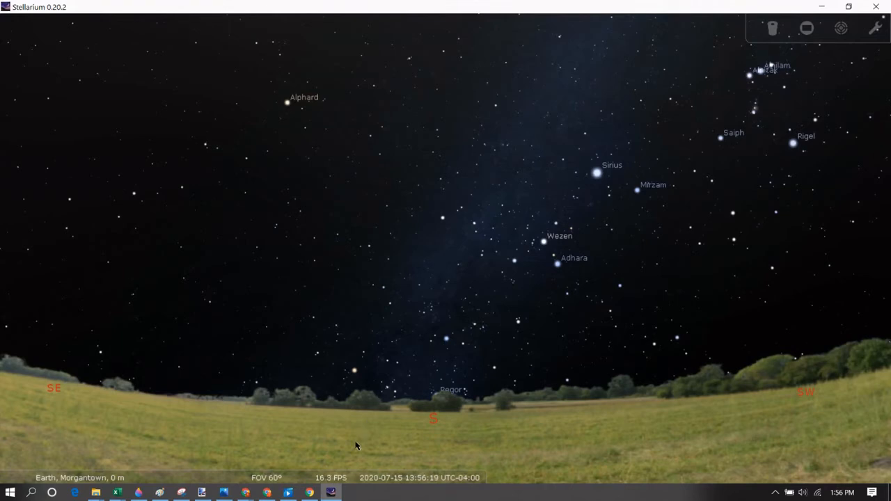
# - Show the meridian line on the sky with its partitions and partition labels
pyautogui.moveTo(351, 476)
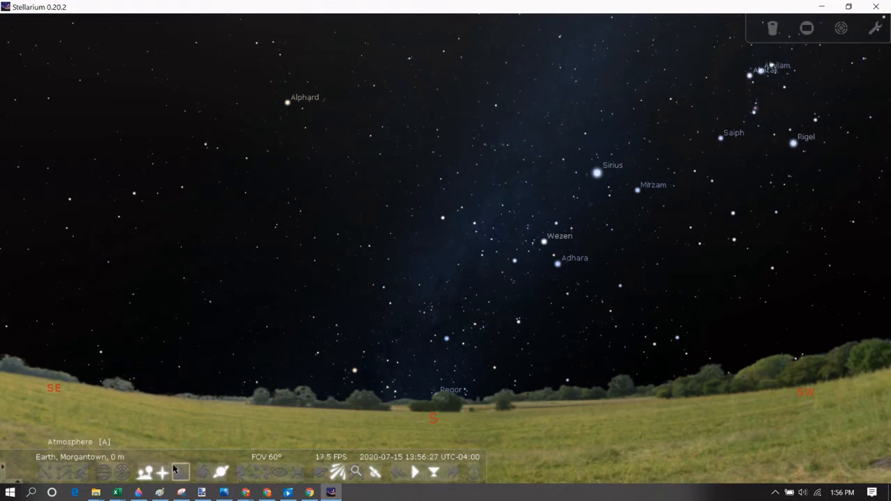
pyautogui.moveTo(2, 295)
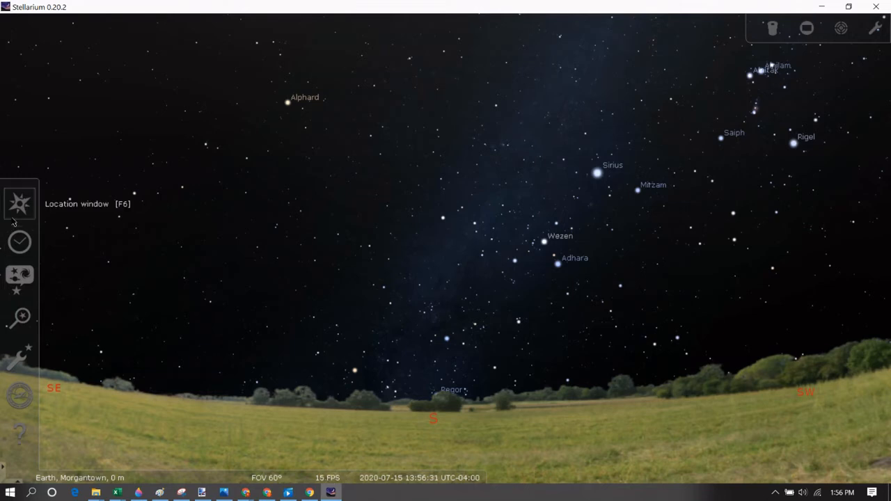
pyautogui.click(21, 279)
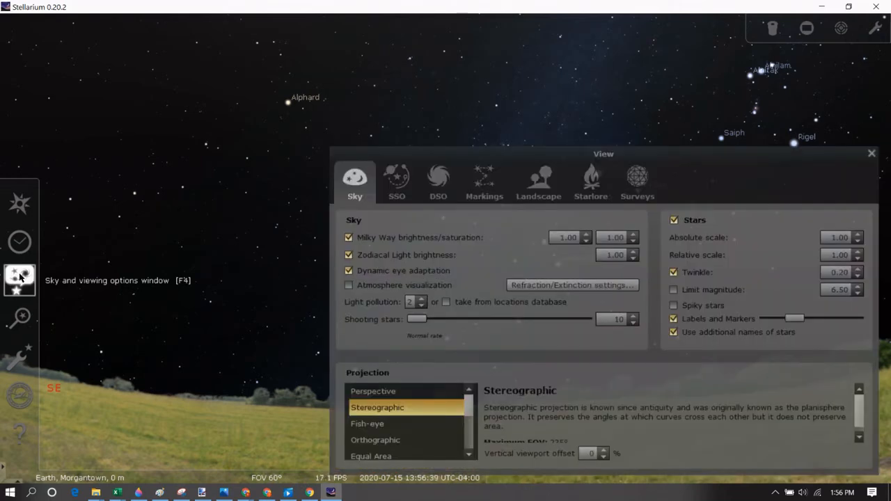
pyautogui.click(489, 183)
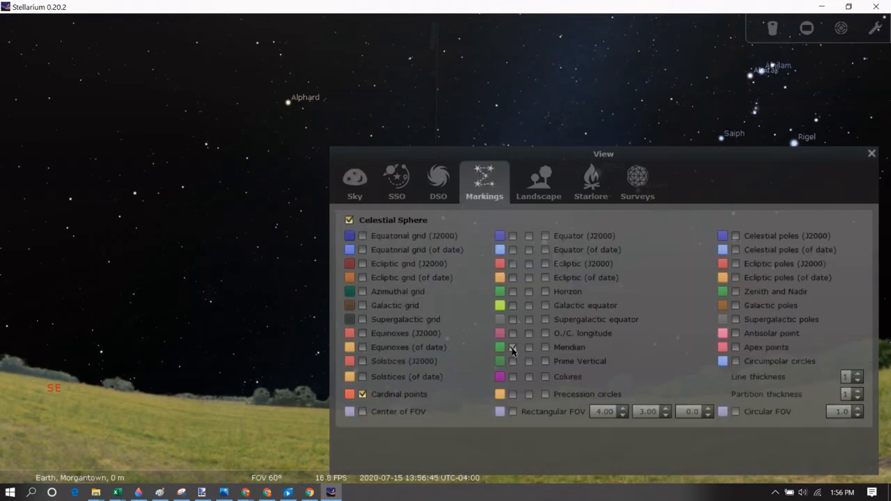
pyautogui.click(513, 347)
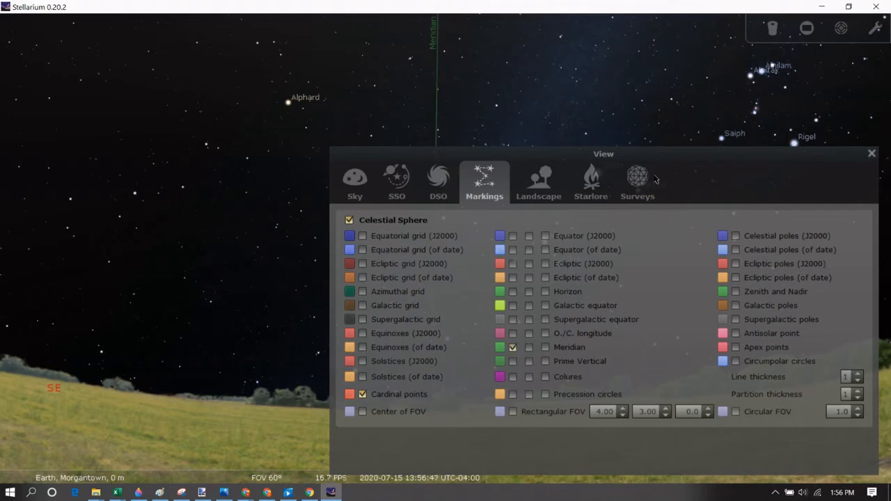
pyautogui.click(710, 173)
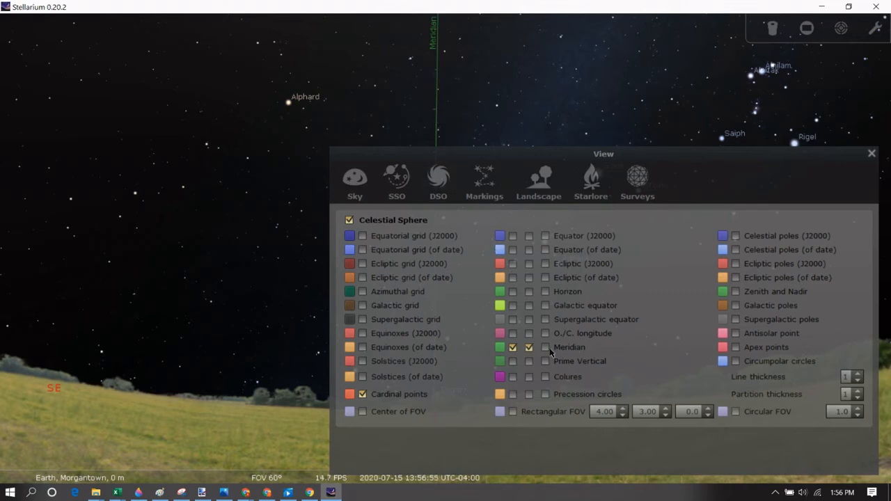
pyautogui.click(545, 348)
pyautogui.moveTo(553, 165); pyautogui.dragTo(551, 292)
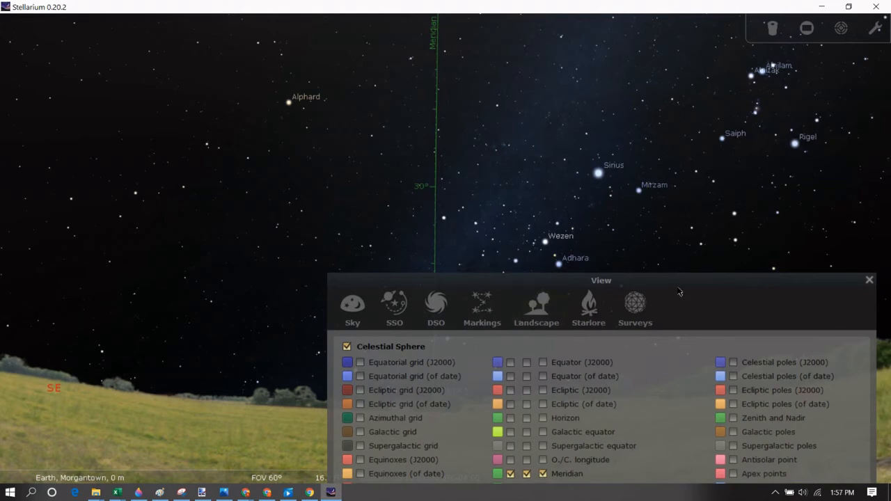
pyautogui.moveTo(682, 287); pyautogui.dragTo(703, 222)
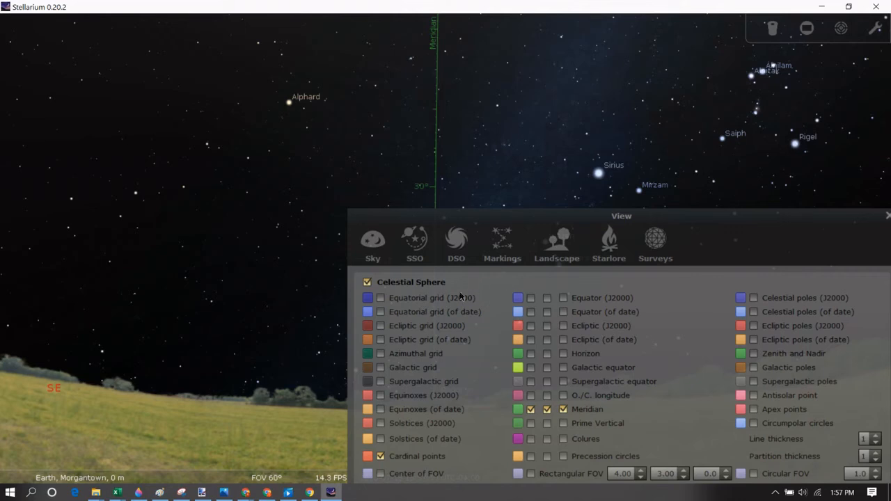
# - Show the galactic equator line with partitions and partition labels, and close the viewing options
pyautogui.click(531, 369)
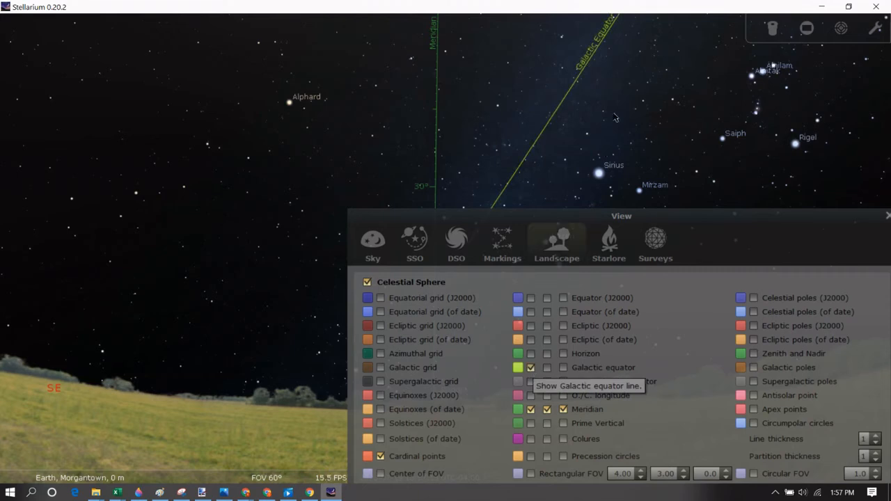
pyautogui.moveTo(657, 220); pyautogui.dragTo(665, 306)
pyautogui.scroll(-6, 373, 227)
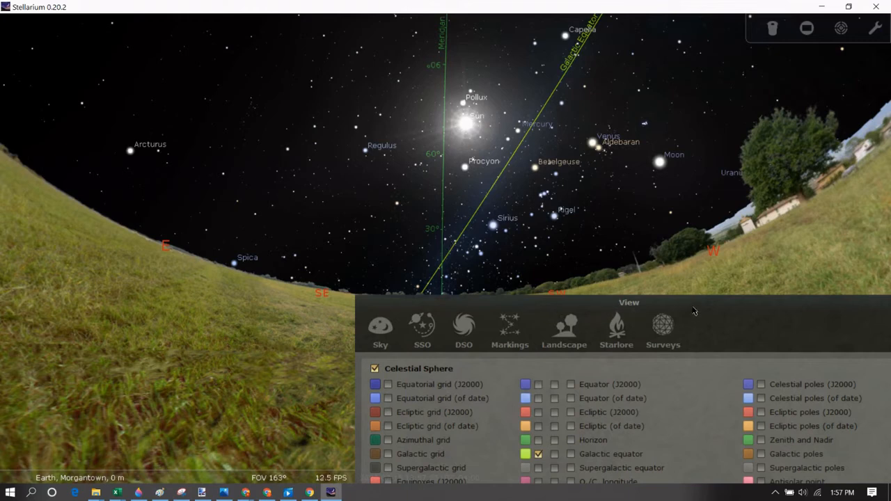
pyautogui.moveTo(690, 305); pyautogui.dragTo(615, 217)
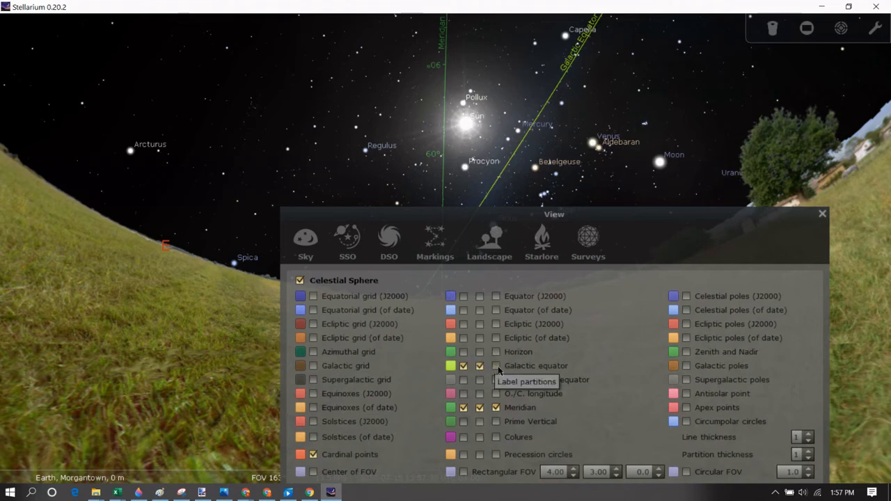
pyautogui.click(496, 366)
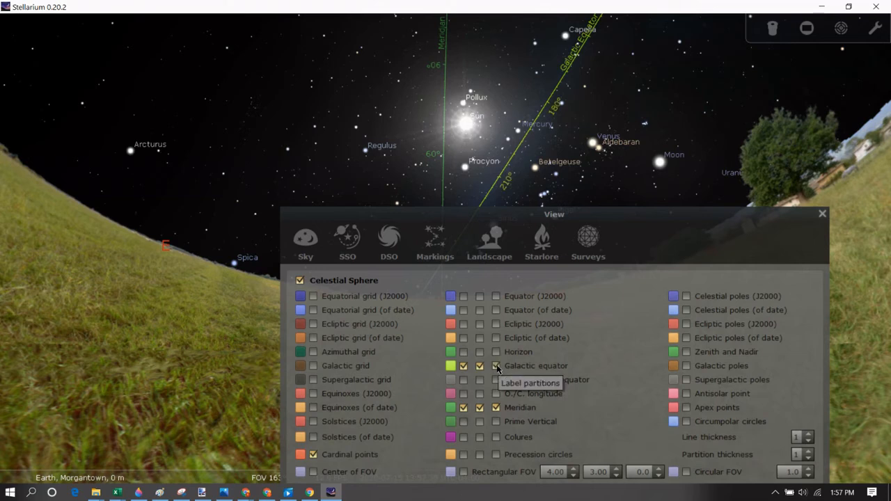
pyautogui.moveTo(647, 219); pyautogui.dragTo(596, 305)
pyautogui.click(774, 298)
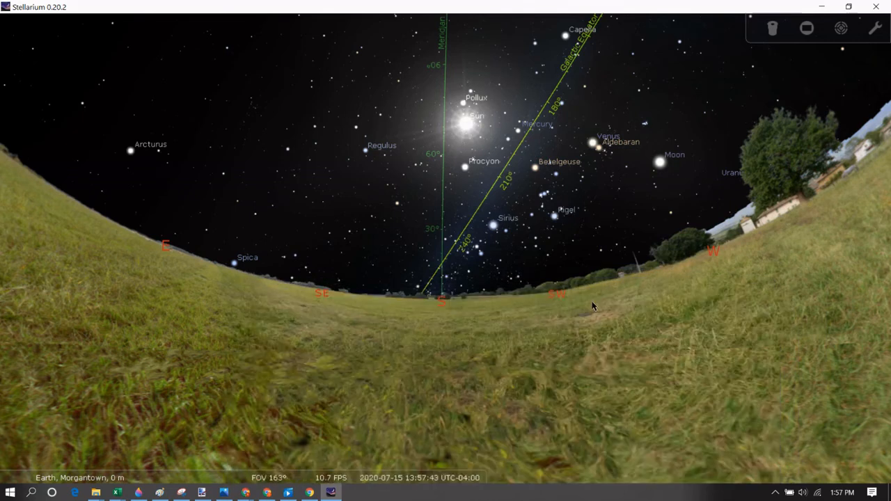
# - Open the date and time settings and advance the hour on 2020-07-15 to 21
pyautogui.moveTo(17, 287)
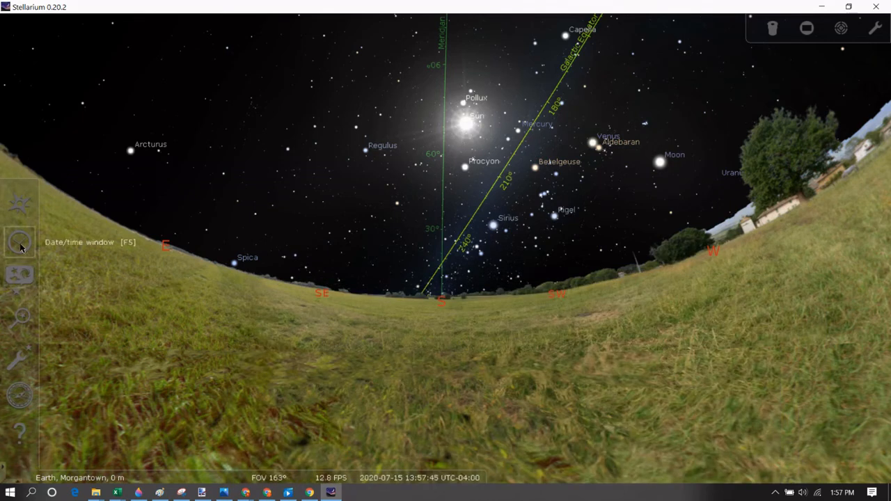
pyautogui.click(20, 242)
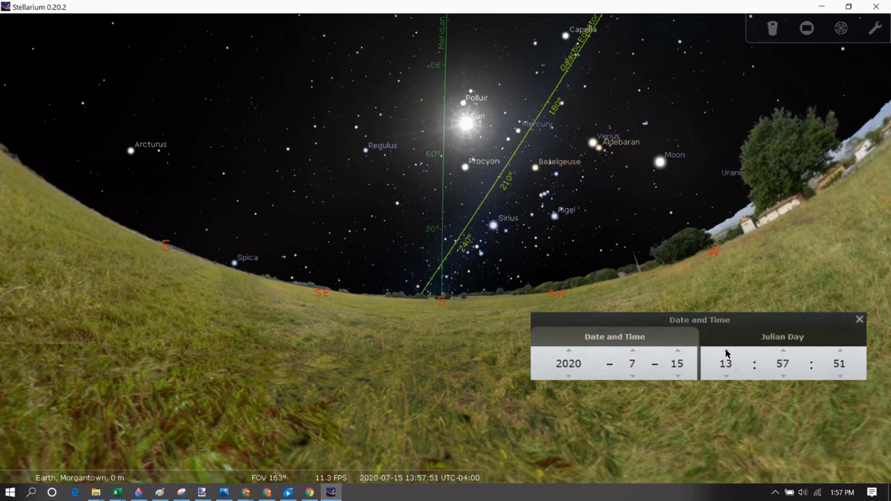
pyautogui.scroll(5, 725, 353)
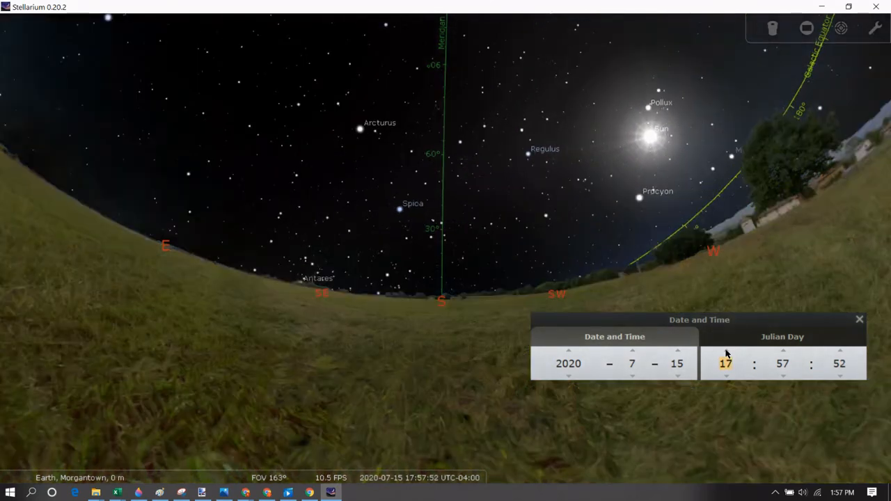
pyautogui.scroll(3, 725, 353)
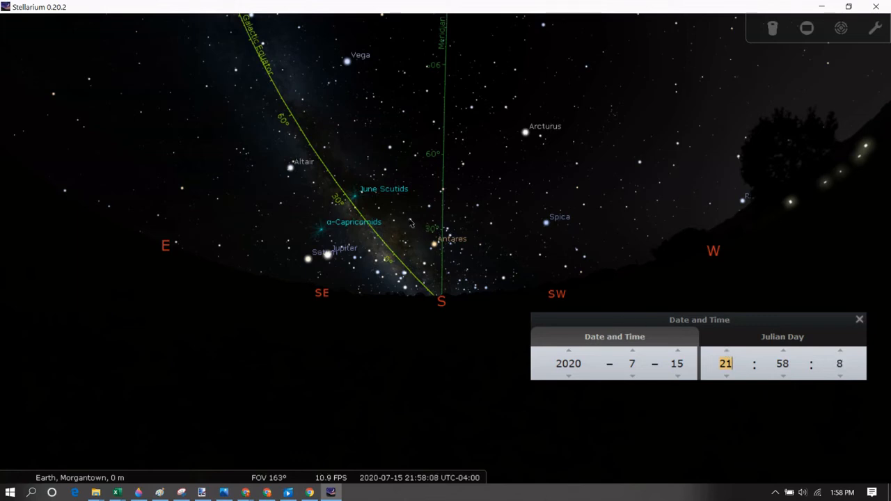
# - Pause the clock and advance the time to about 23:29, bringing the galactic equator's 0° mark close to the meridian
pyautogui.scroll(5, 380, 225)
pyautogui.scroll(3, 324, 282)
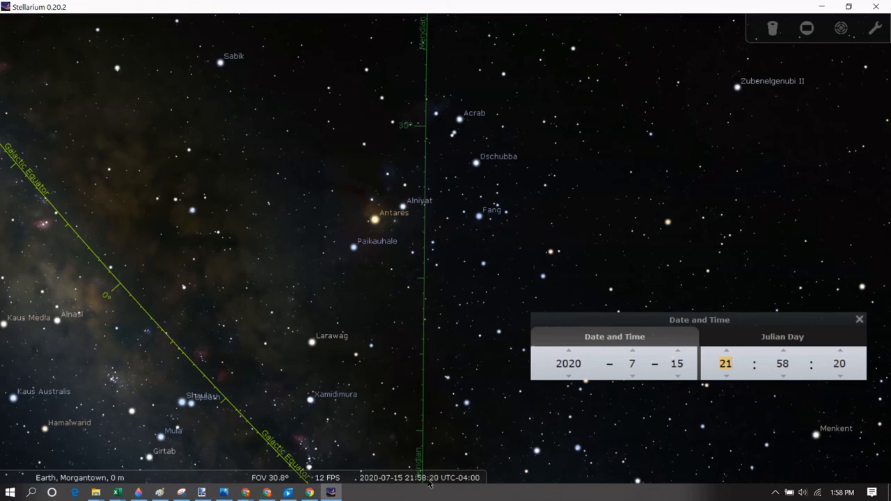
pyautogui.click(416, 477)
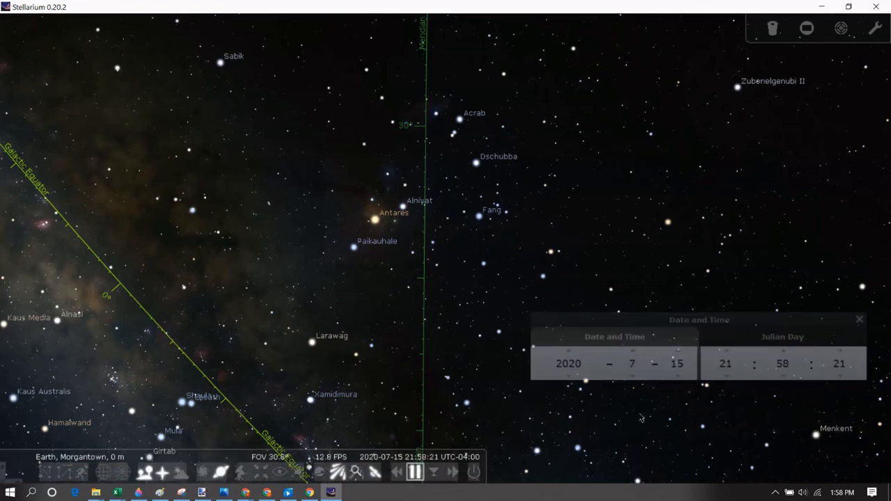
pyautogui.scroll(5, 784, 355)
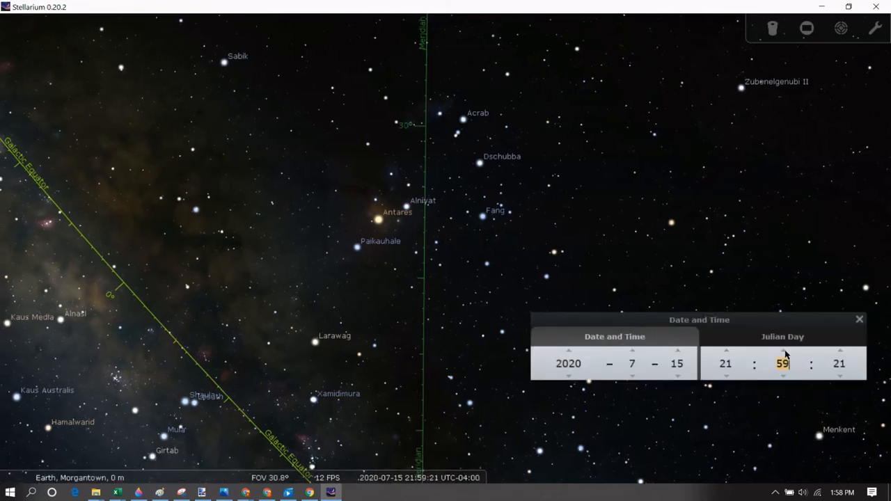
pyautogui.scroll(13, 784, 355)
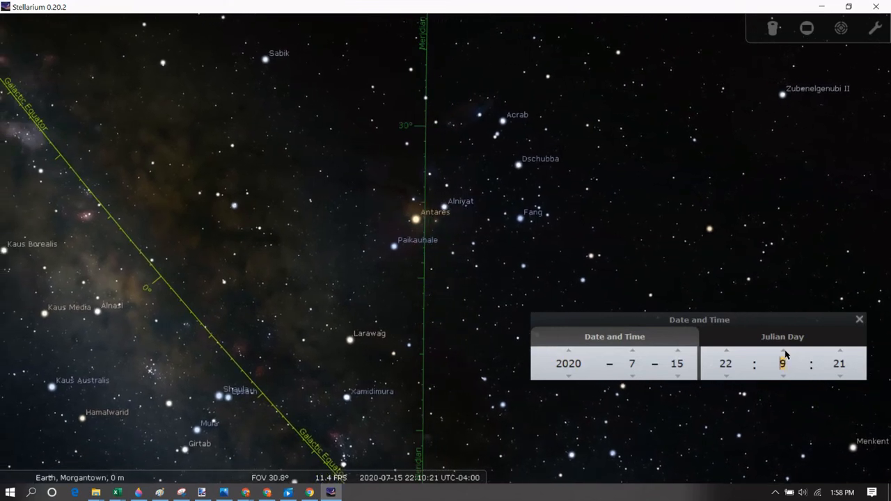
pyautogui.scroll(12, 784, 355)
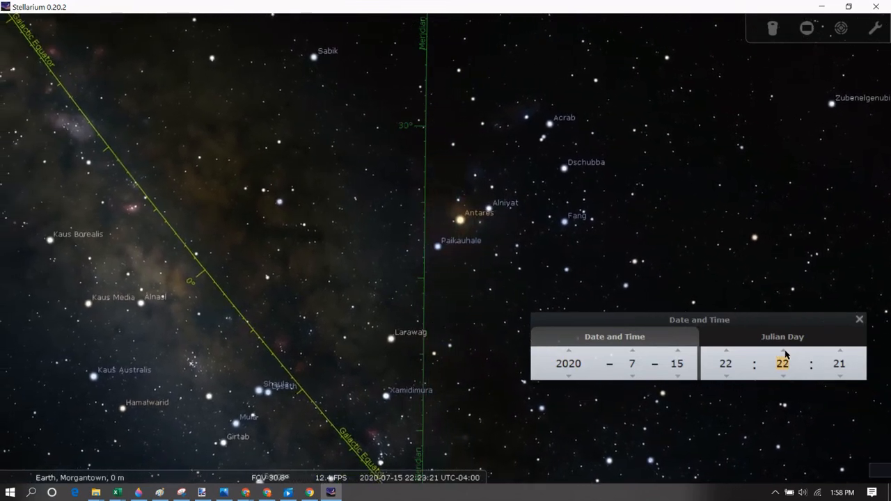
pyautogui.scroll(12, 785, 354)
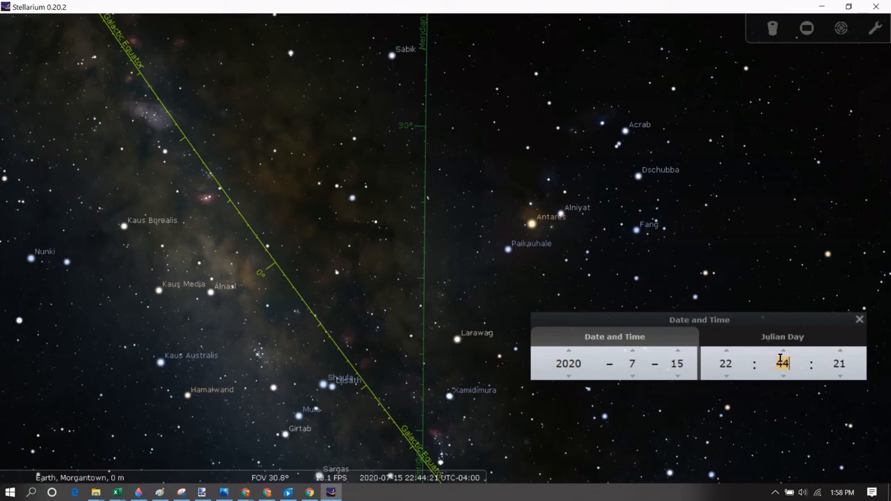
pyautogui.scroll(10, 782, 357)
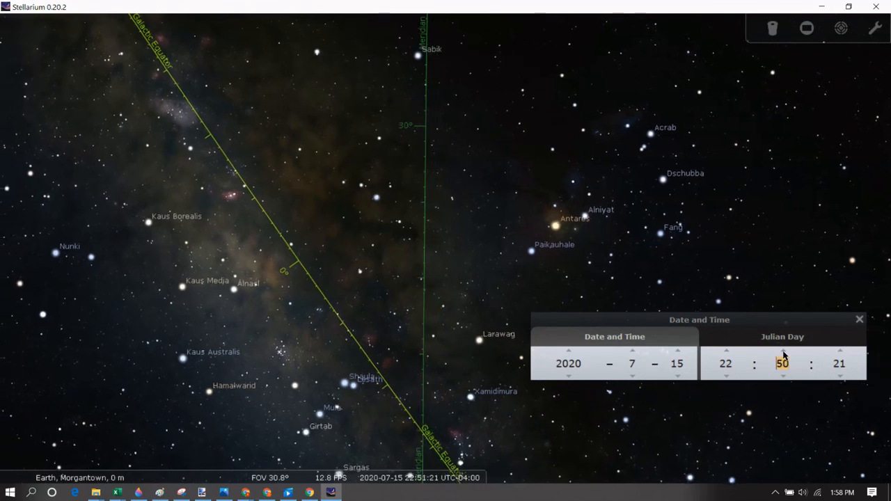
pyautogui.scroll(12, 783, 357)
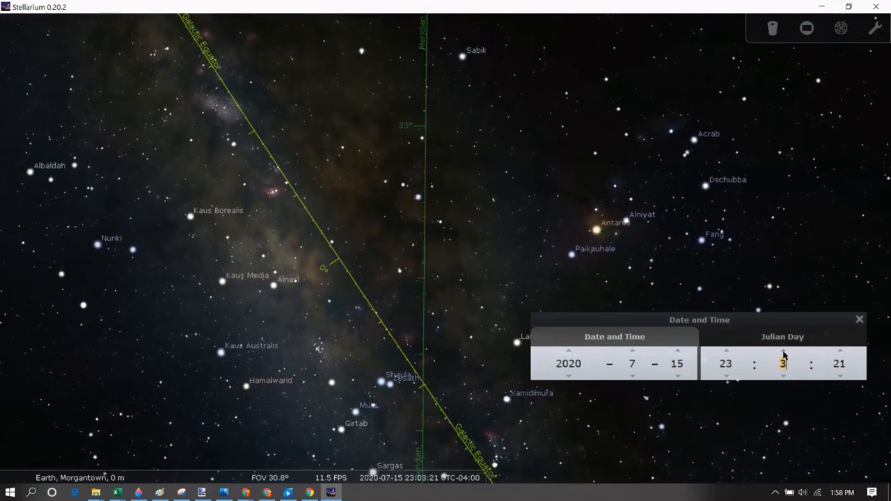
pyautogui.scroll(13, 783, 356)
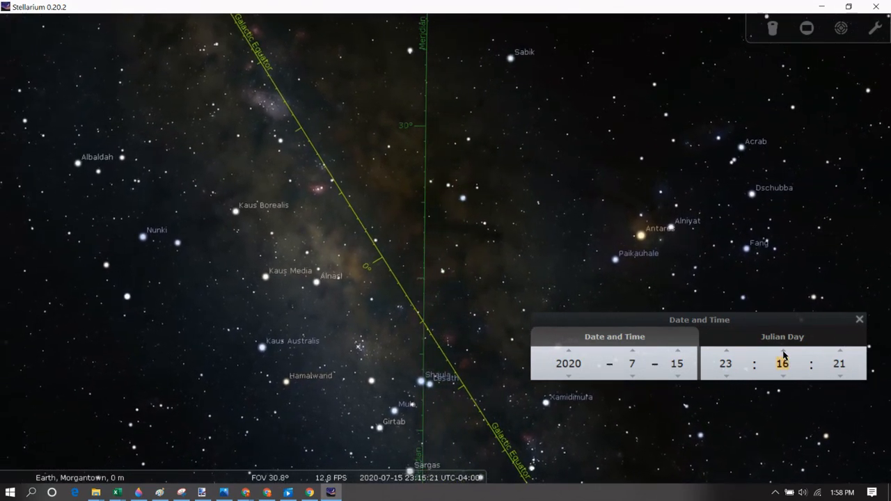
pyautogui.scroll(9, 783, 357)
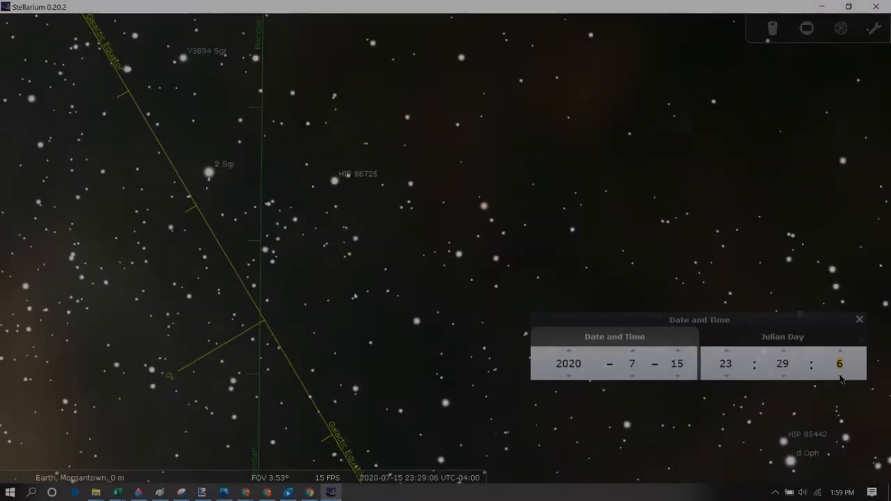
# - Fine-tune the time to 23:28:59 so that the galactic equator's 0° mark sits on the meridian line
pyautogui.scroll(-2, 840, 378)
pyautogui.scroll(-3, 839, 378)
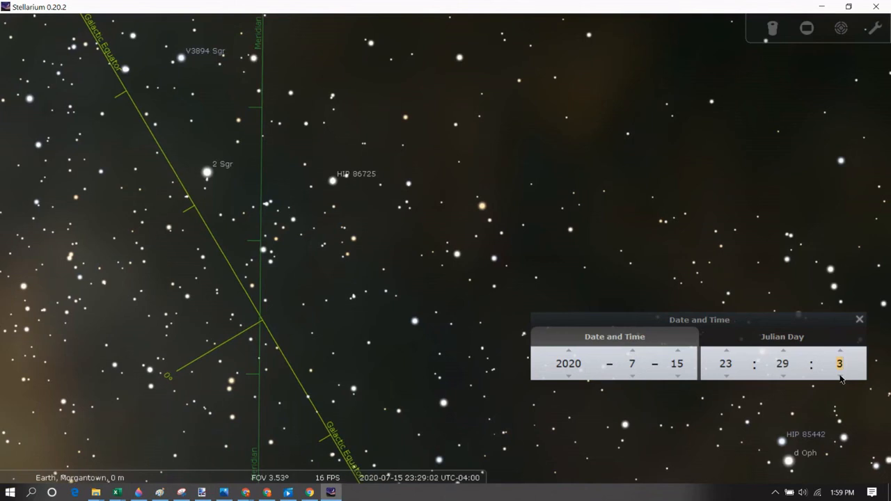
pyautogui.scroll(-2, 840, 378)
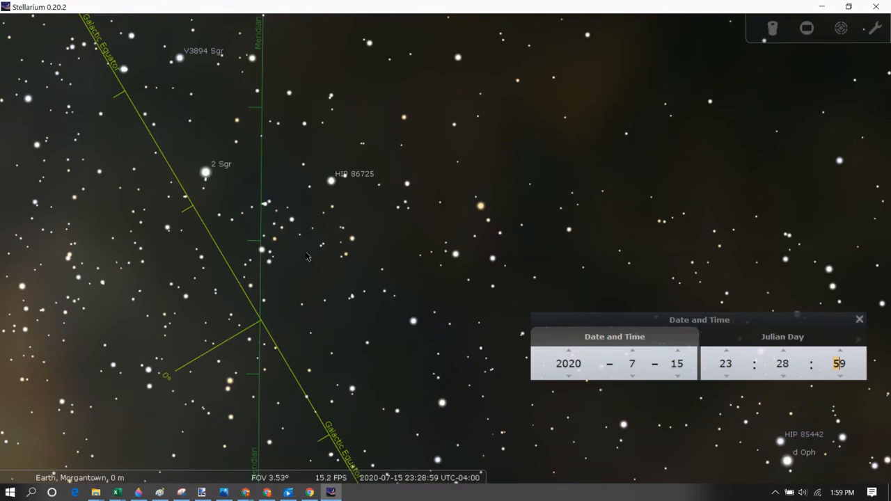
pyautogui.scroll(-5, 307, 256)
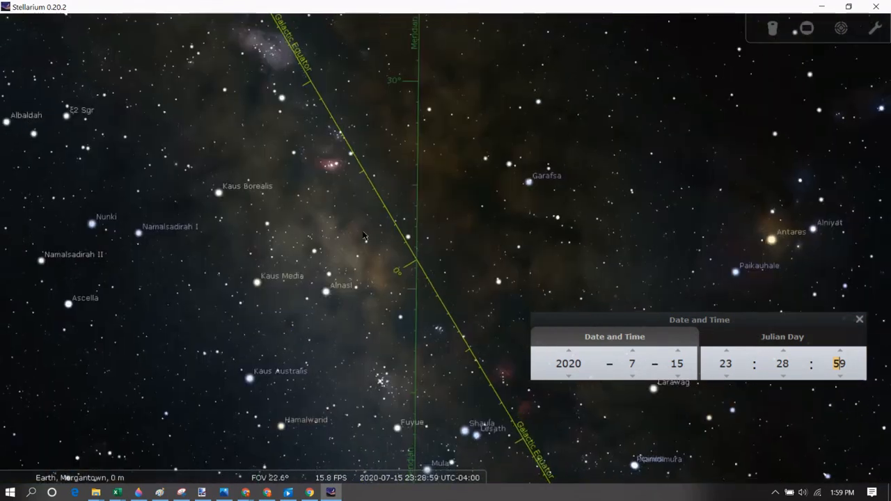
pyautogui.scroll(-5, 364, 236)
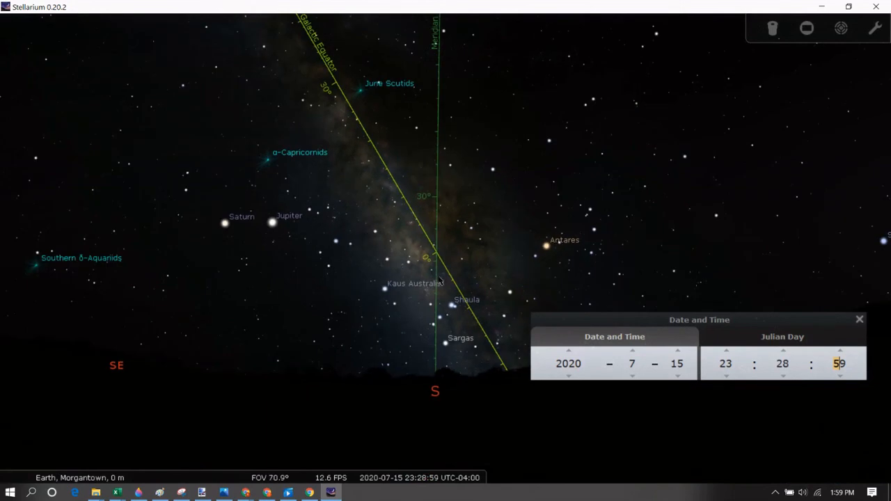